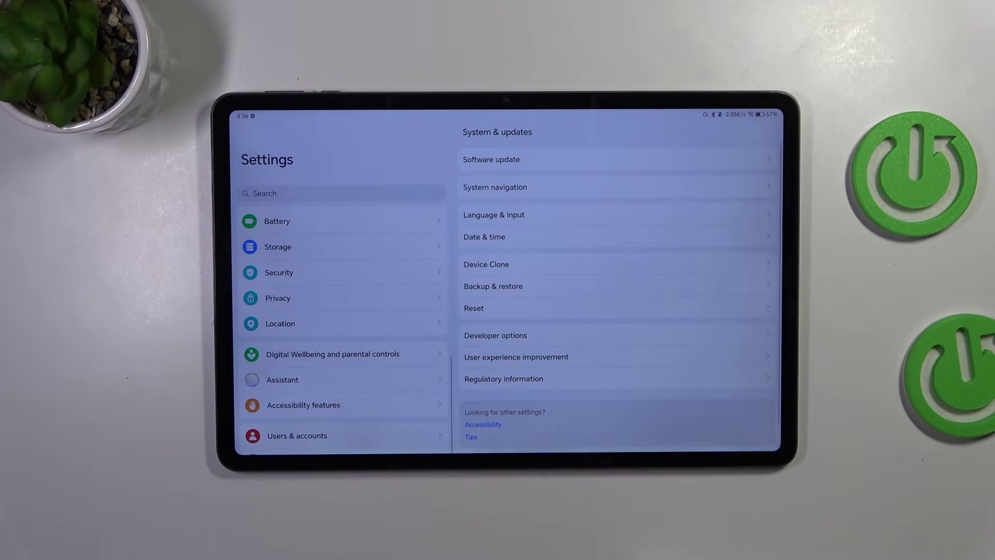
pyautogui.scroll(-2, 342, 326)
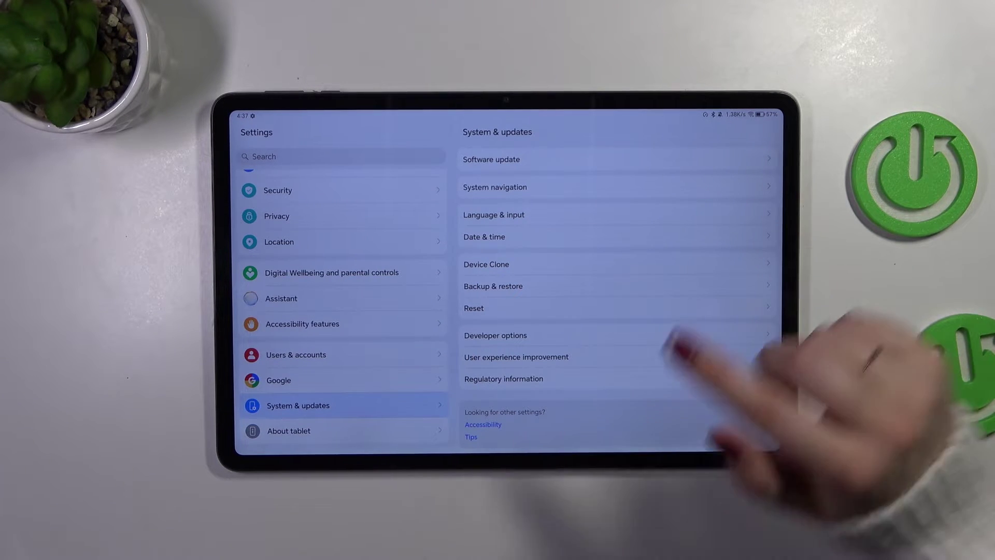
# Step: Turn off automatic date & time and set the date to 23 May 2008
pyautogui.click(692, 235)
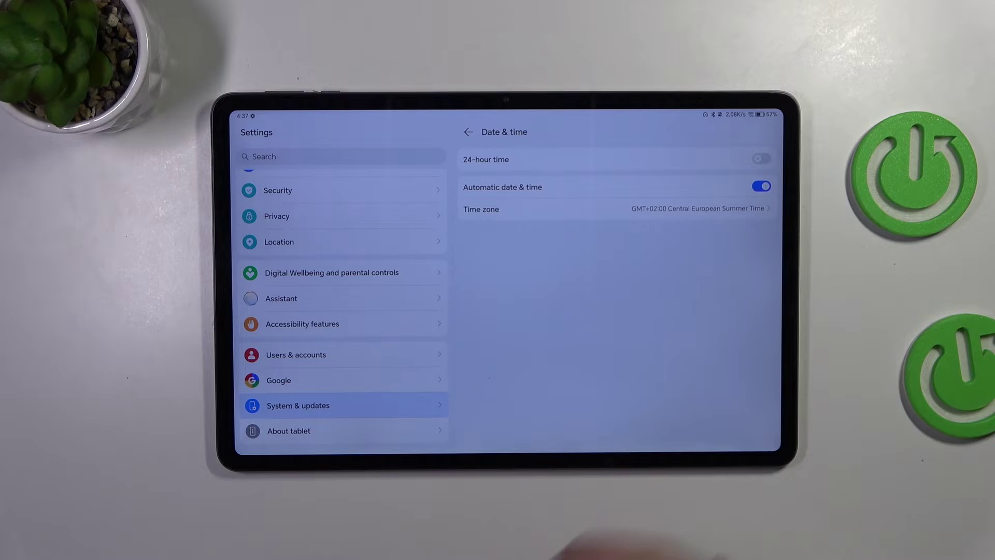
pyautogui.click(762, 186)
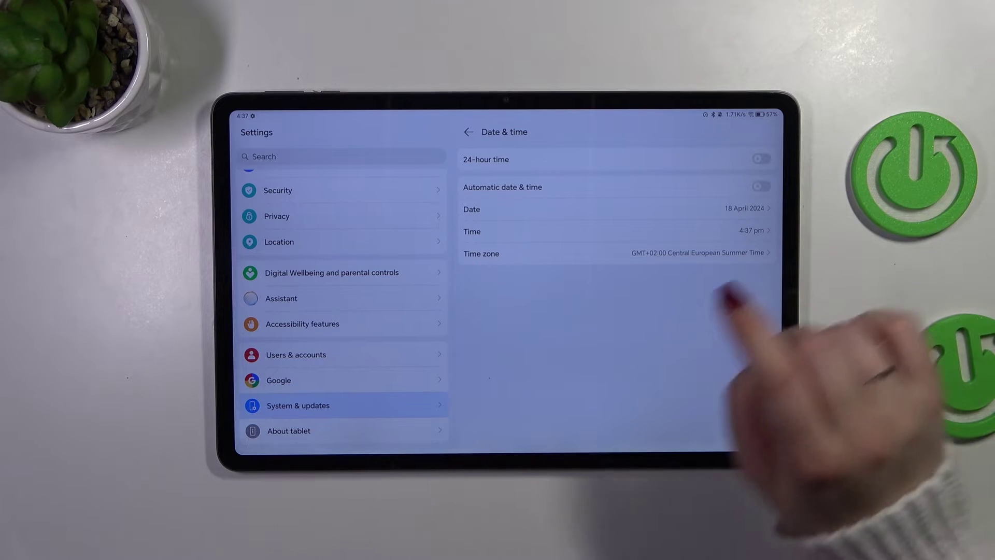
pyautogui.click(746, 209)
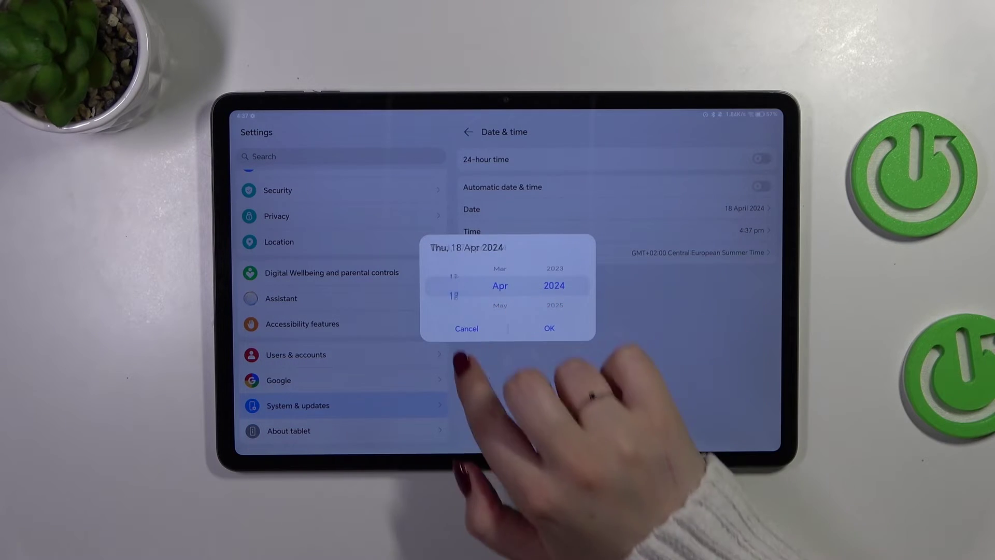
pyautogui.moveTo(554, 268); pyautogui.dragTo(555, 312)
pyautogui.moveTo(500, 273); pyautogui.dragTo(500, 307)
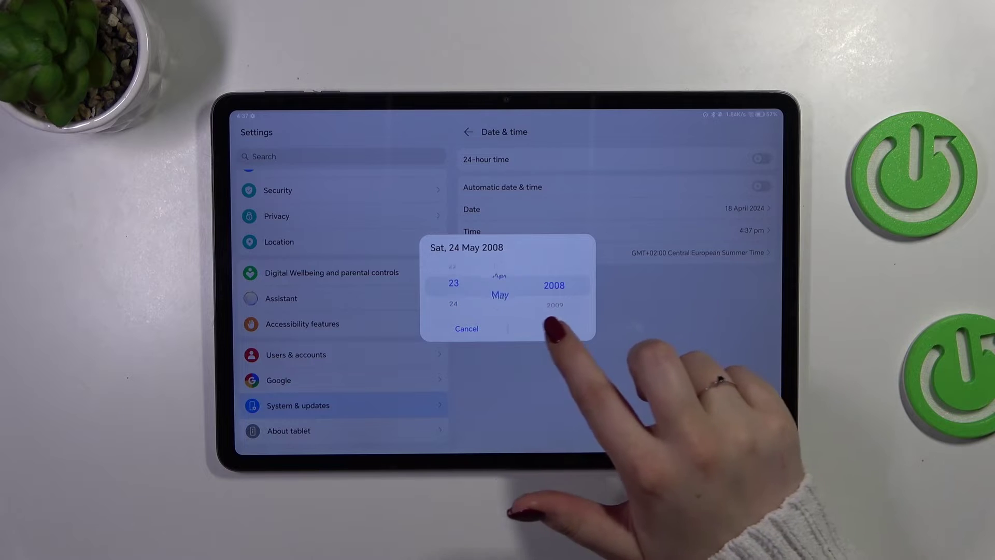
pyautogui.click(554, 328)
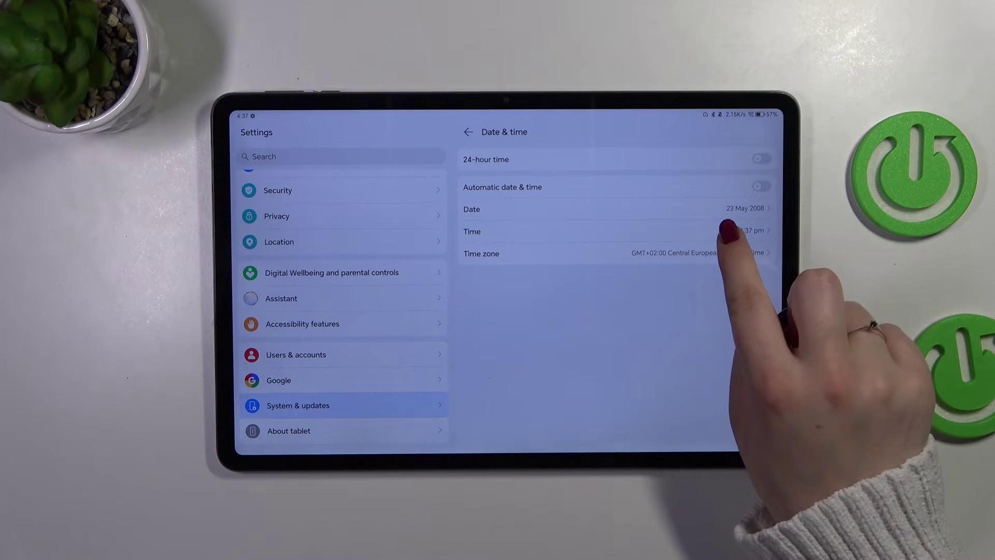
# Step: Set the time manually to 3:14 pm
pyautogui.click(735, 231)
pyautogui.moveTo(507, 268); pyautogui.dragTo(507, 327)
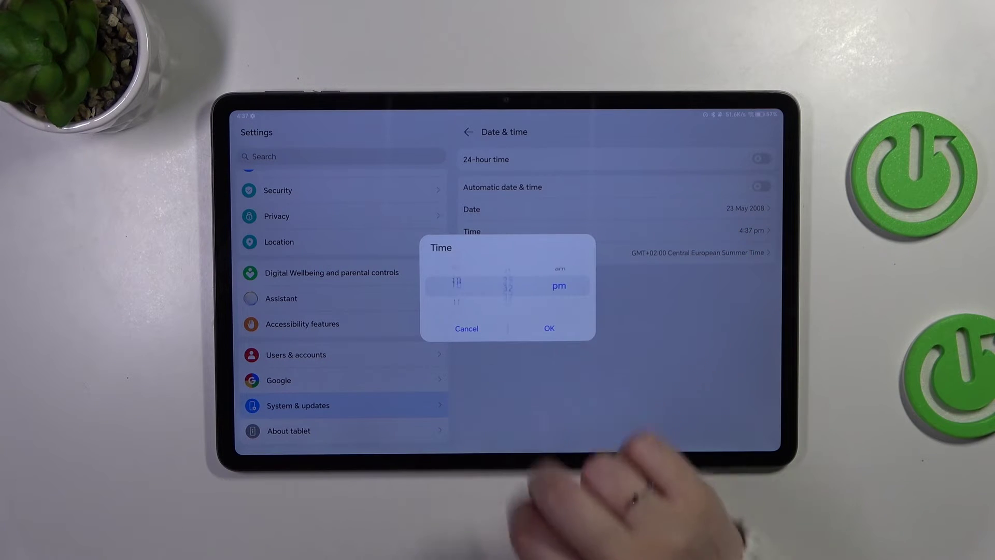
pyautogui.click(549, 329)
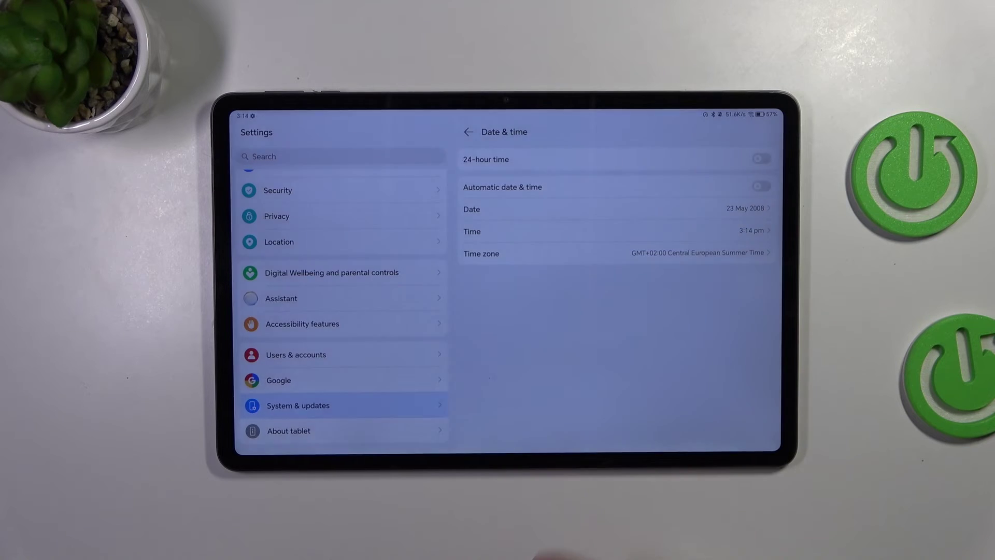
# Step: Select Dushanbe (Tajikistan) as the time zone, GMT+05:00
pyautogui.click(638, 253)
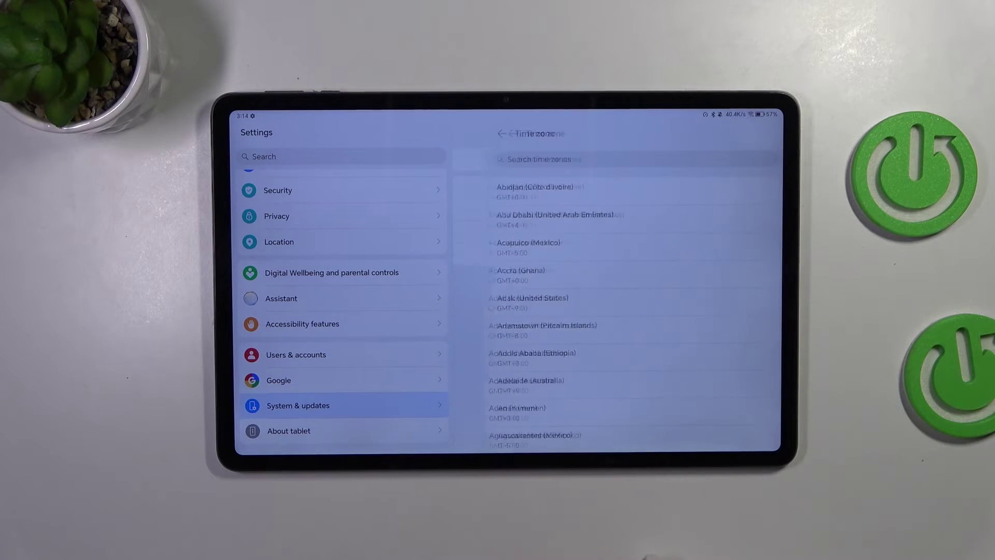
pyautogui.scroll(-10, 612, 381)
pyautogui.scroll(-10, 596, 366)
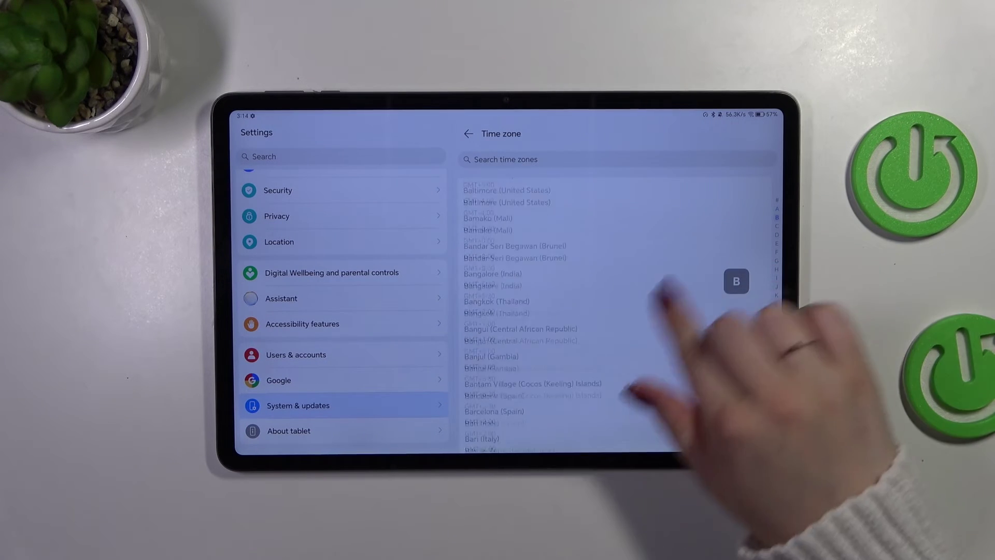
pyautogui.scroll(-10, 598, 381)
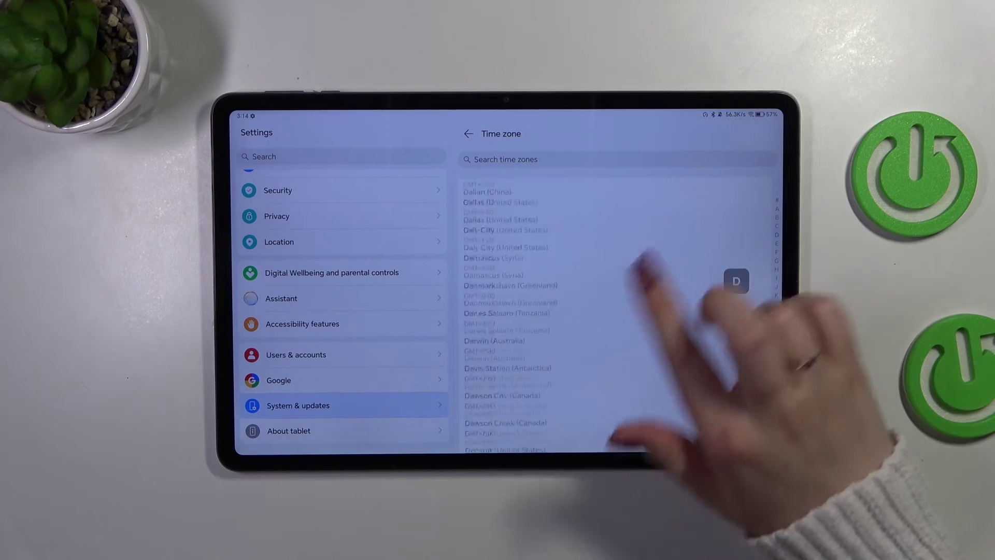
pyautogui.scroll(-10, 568, 389)
pyautogui.scroll(10, 674, 233)
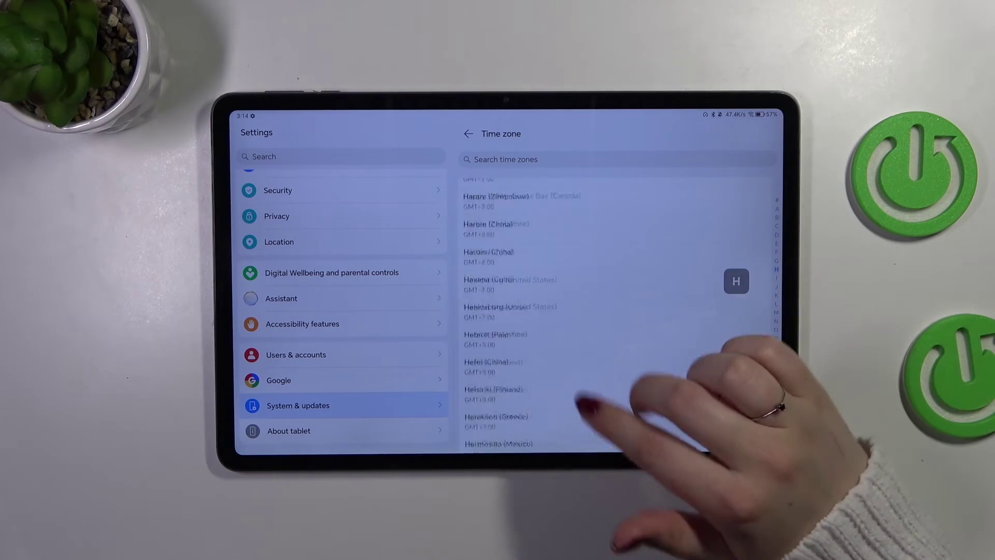
pyautogui.scroll(5, 683, 246)
pyautogui.click(500, 264)
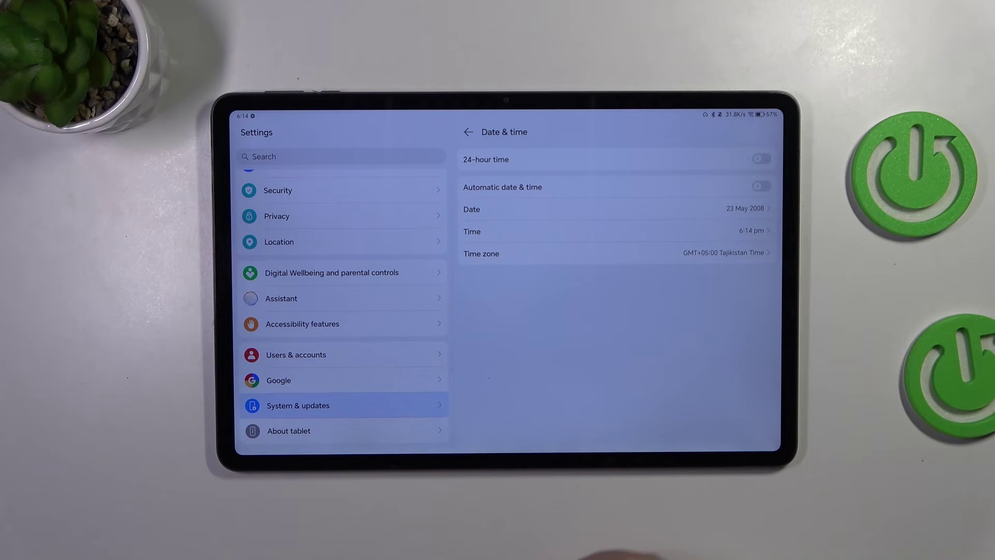
# Step: Switch on 24-hour time and re-enable automatic date & time
pyautogui.click(762, 158)
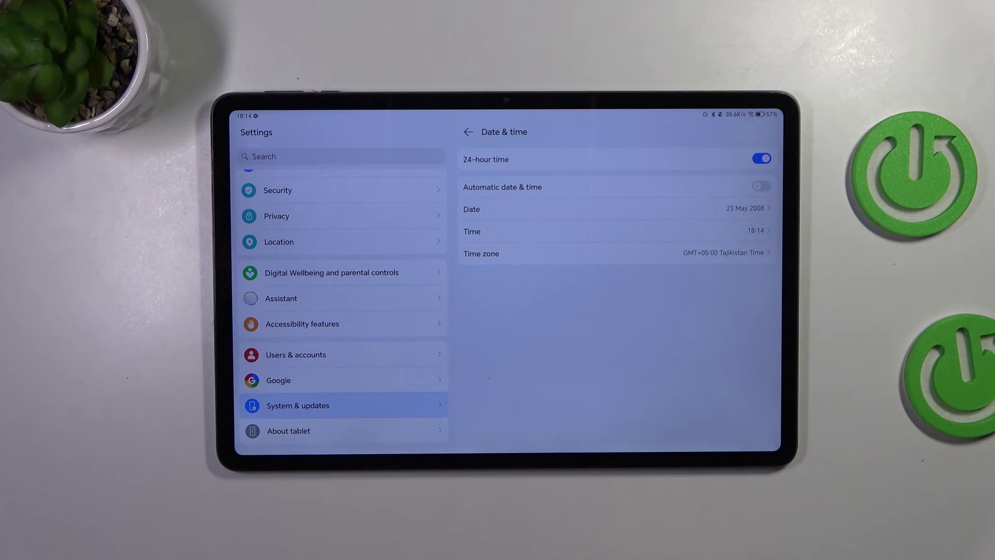
pyautogui.click(760, 187)
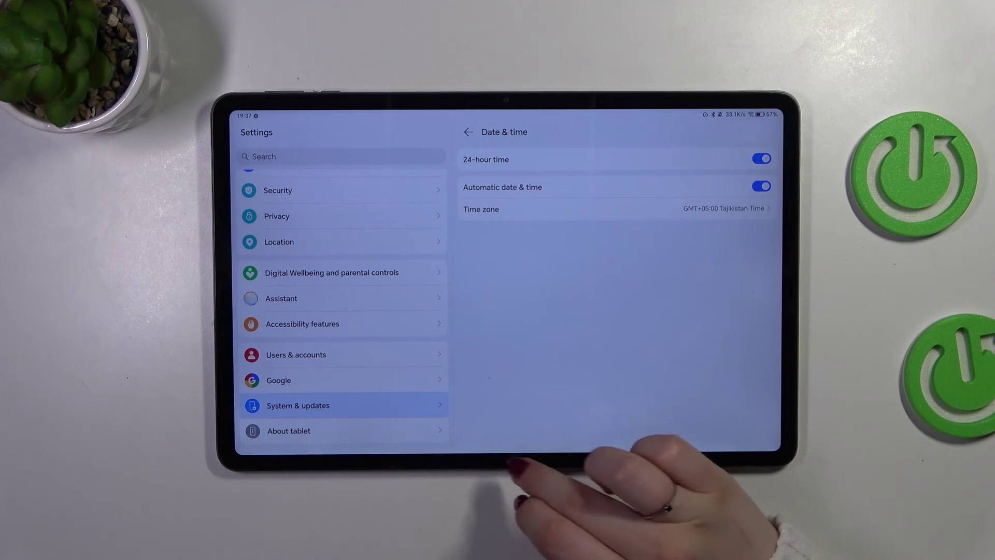
pyautogui.moveTo(509, 455); pyautogui.dragTo(529, 363)
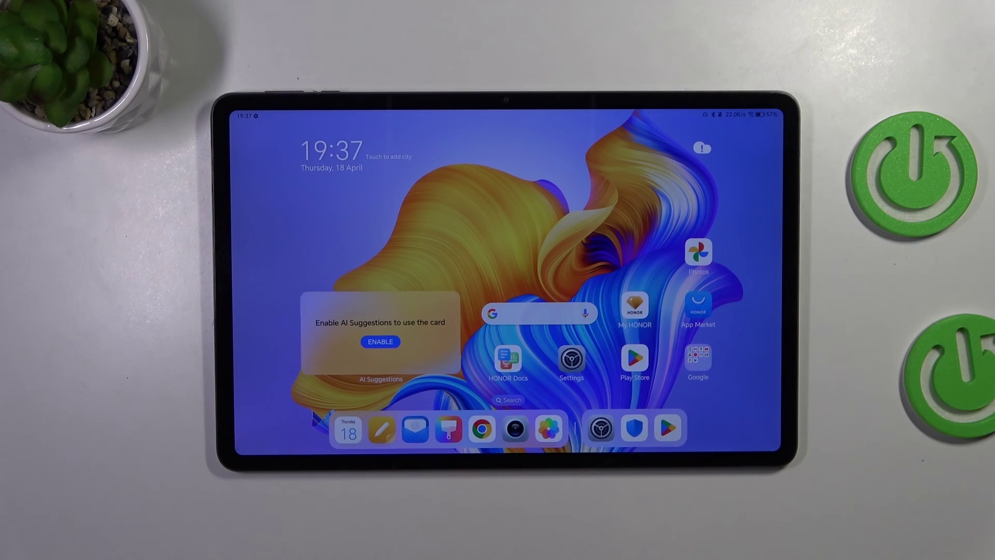